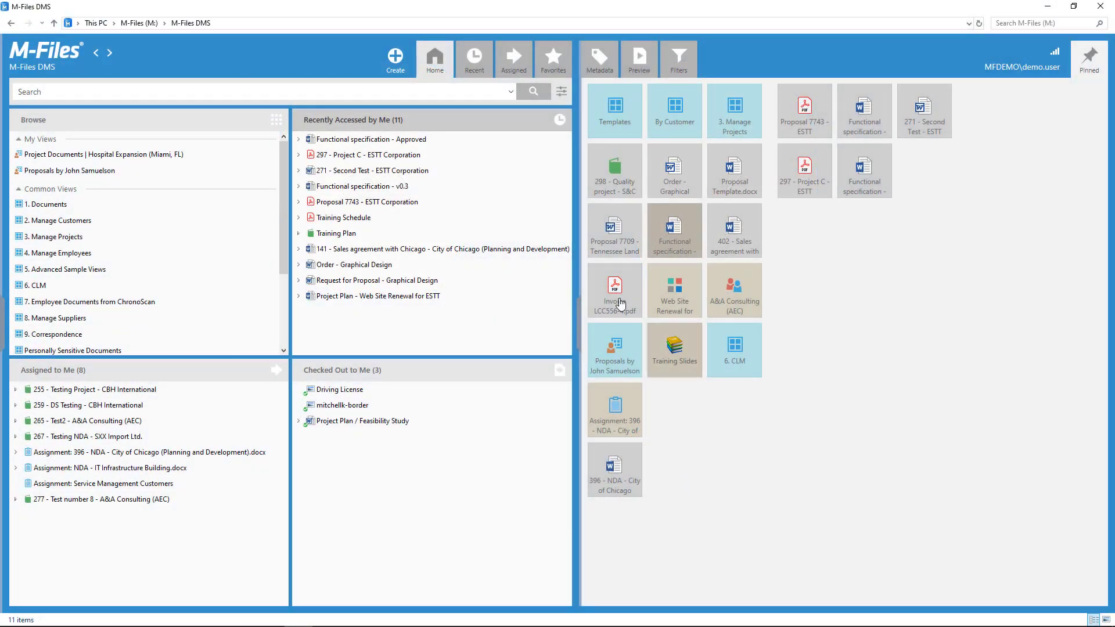
# Select 271 - Second Test, Functional specification - v0.3 and Proposal 7743 and start a new document collection from them.
pyautogui.click(420, 128)
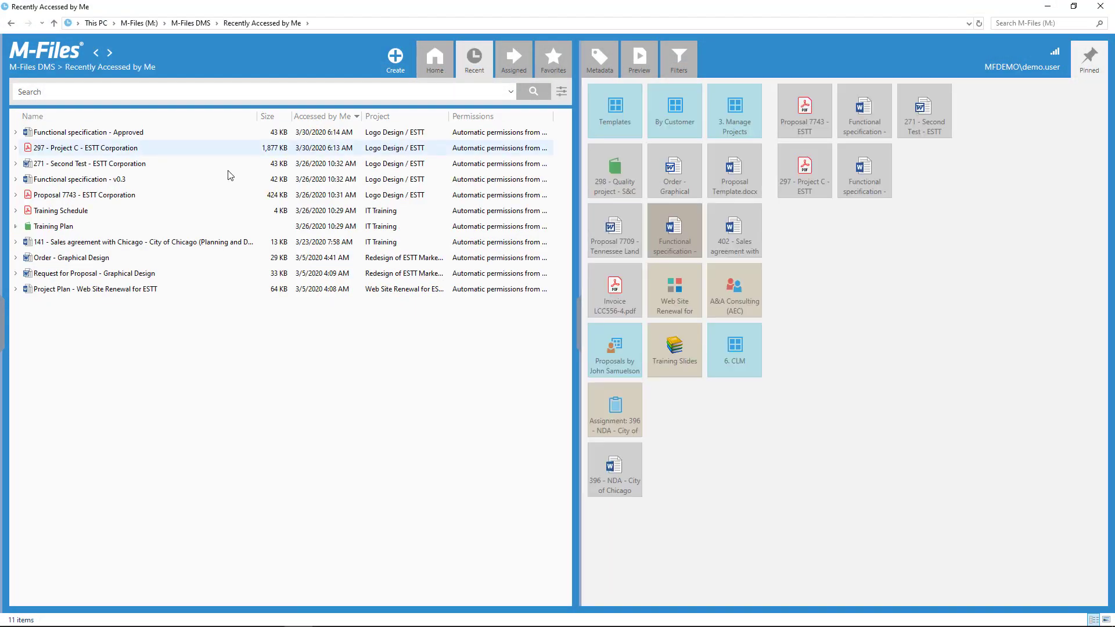
pyautogui.click(116, 195)
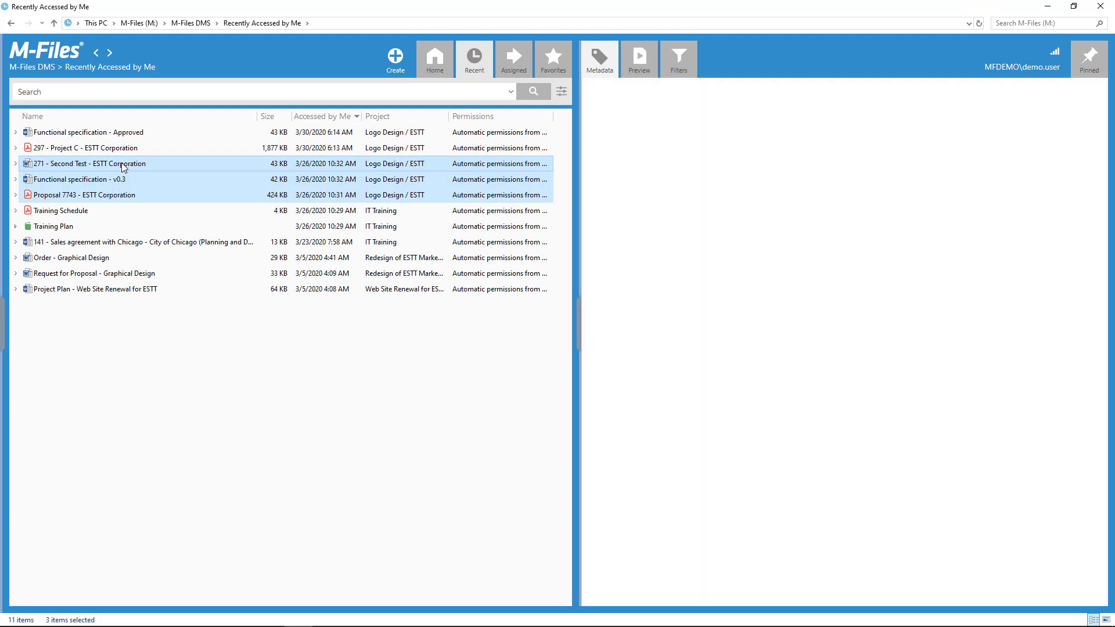
pyautogui.rightClick(124, 165)
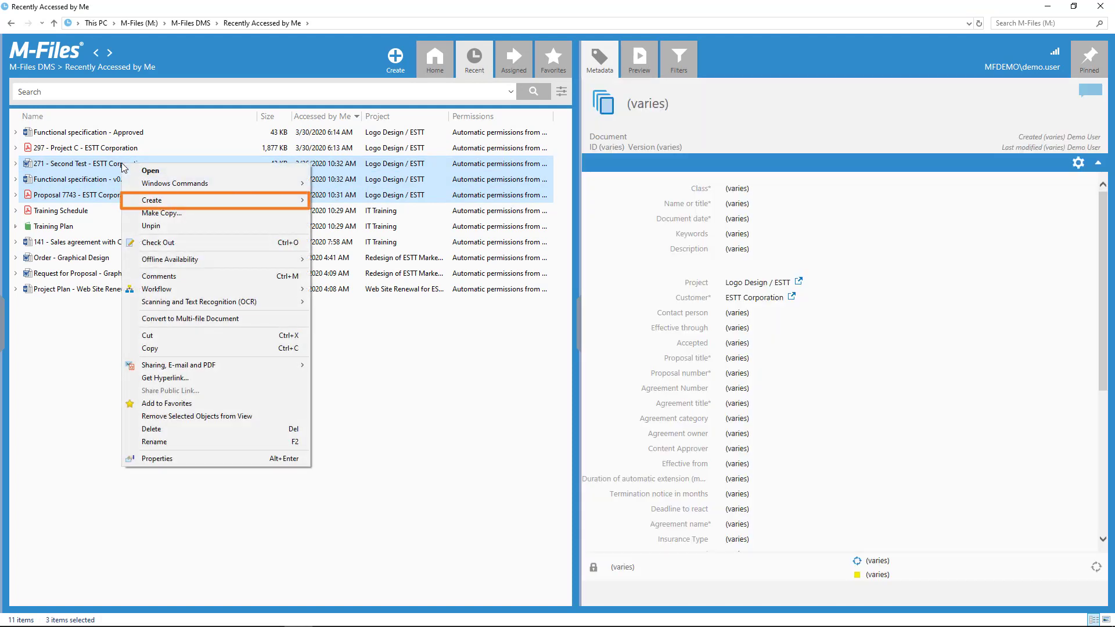
pyautogui.moveTo(243, 208)
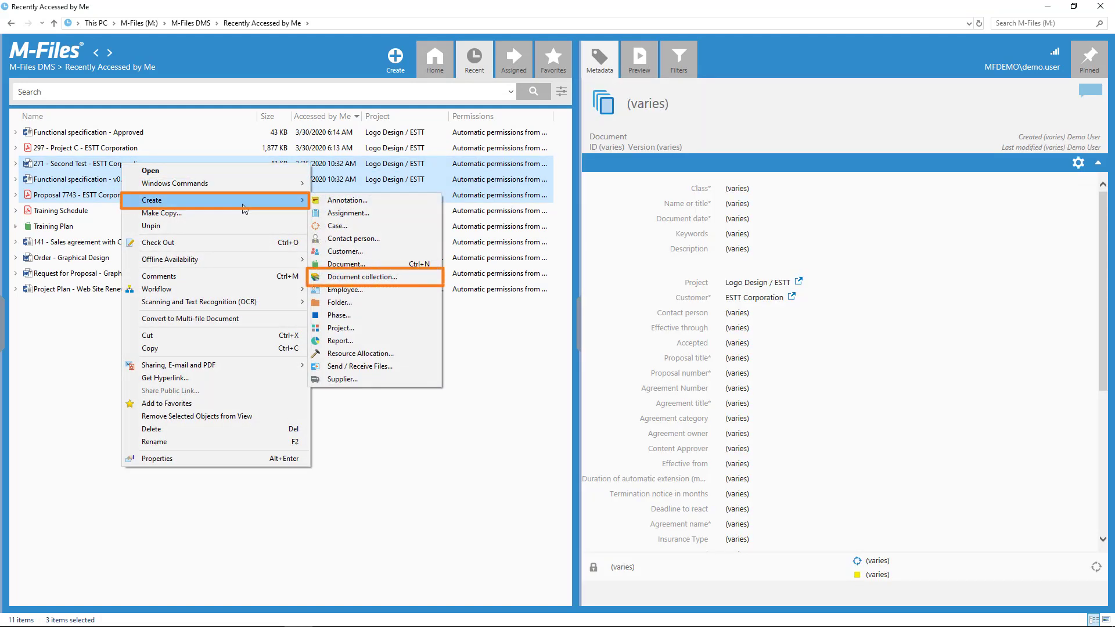
pyautogui.click(363, 277)
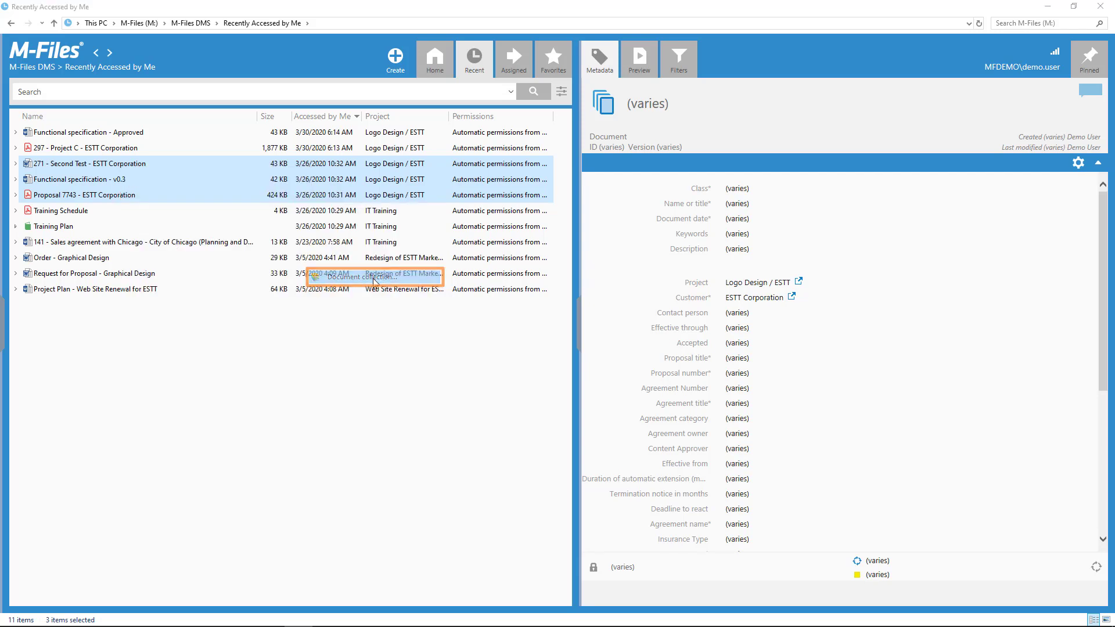
# Create the Functional Specification collection 'Functional Specifications For Logo Design Project ESTT Corporation', project Logo Design / ESTT, with keywords.
pyautogui.write('Functi')
pyautogui.click(647, 214)
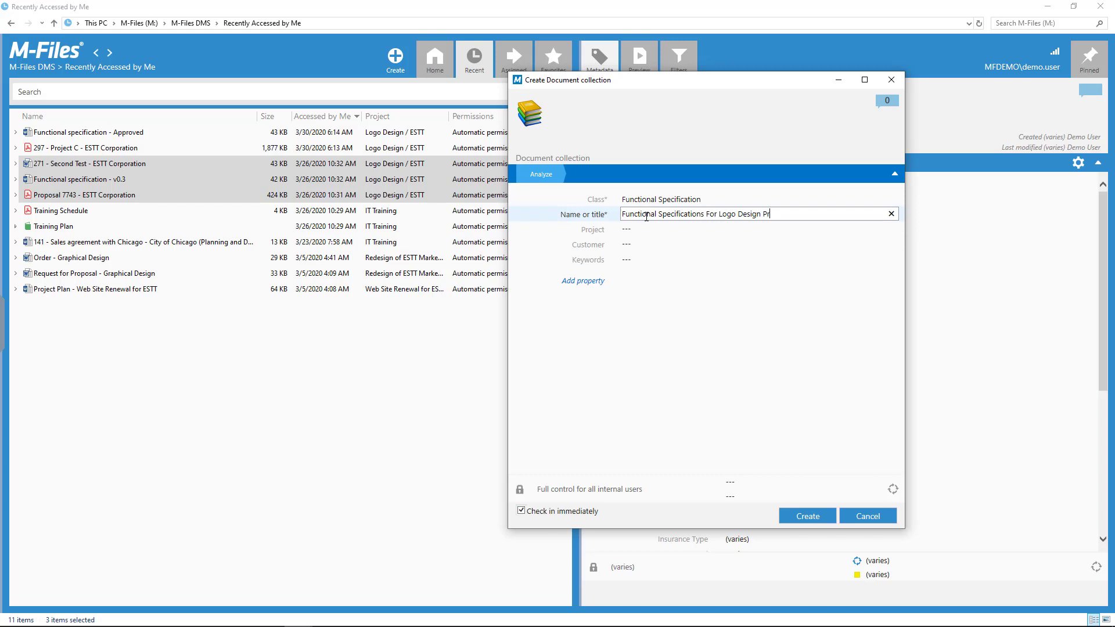
pyautogui.write('n')
pyautogui.press('Tab')
pyautogui.write('Logo')
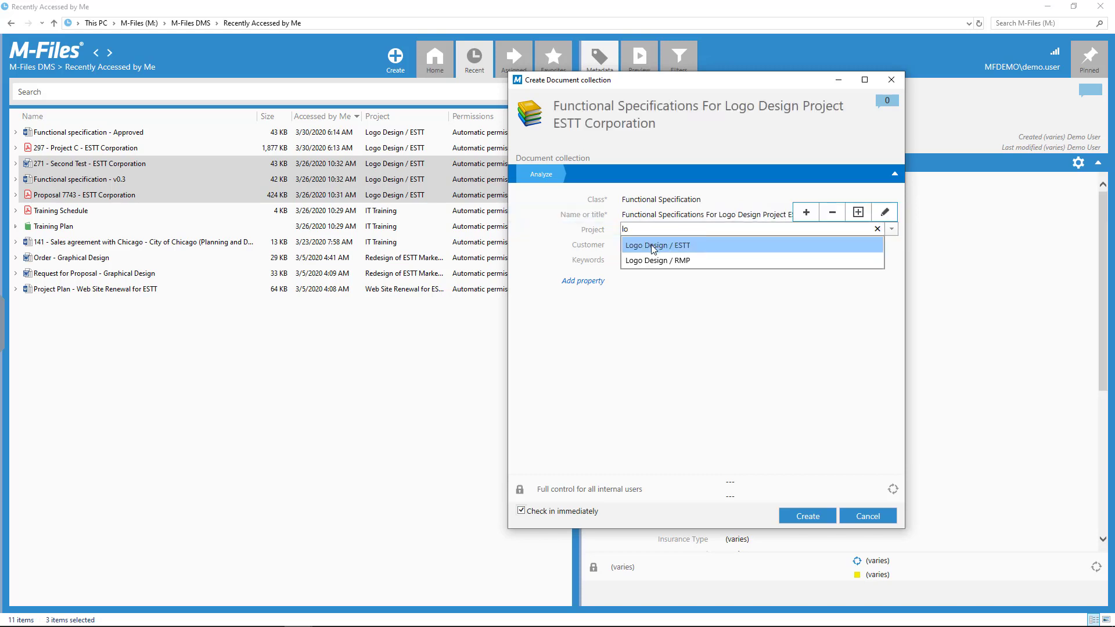
pyautogui.press('Tab')
pyautogui.write('Logo Design Project Functi')
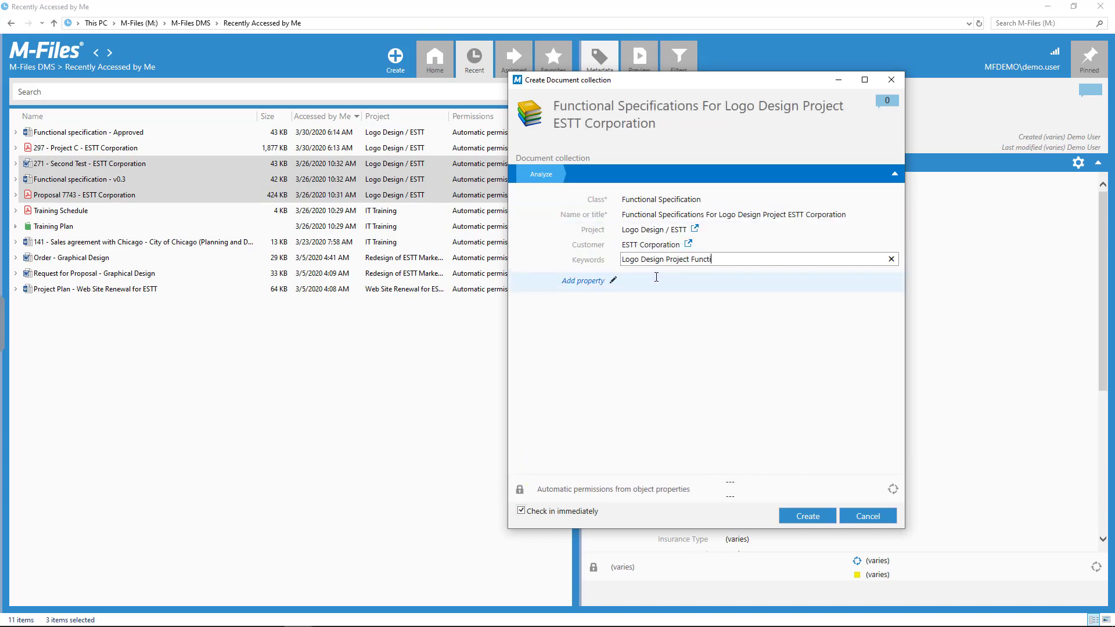
pyautogui.write('onal Specifications ESTT')
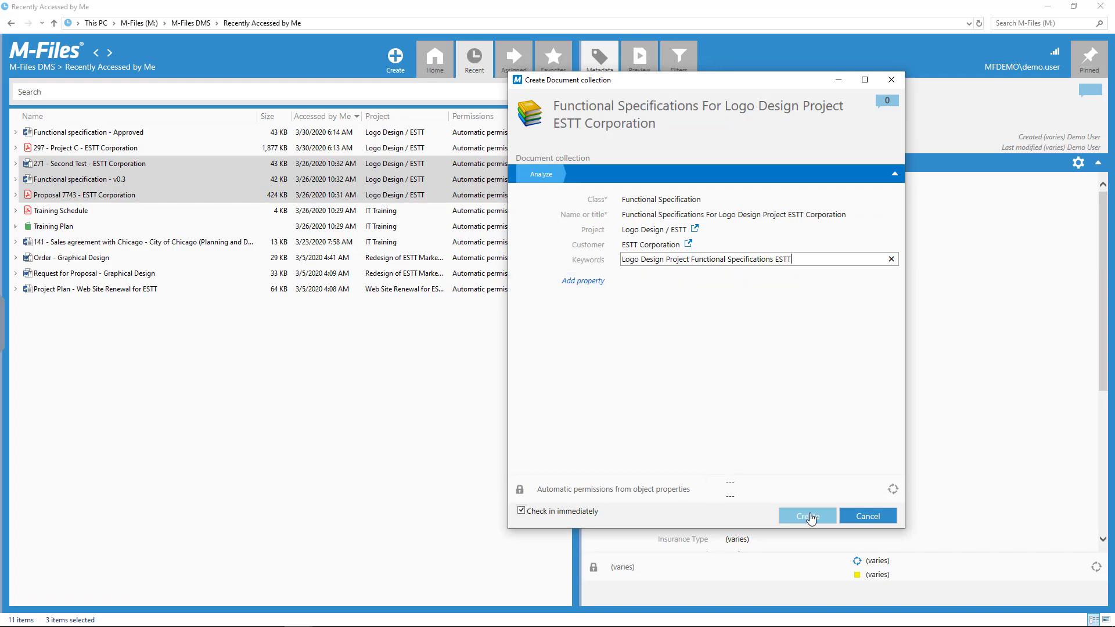
pyautogui.click(809, 517)
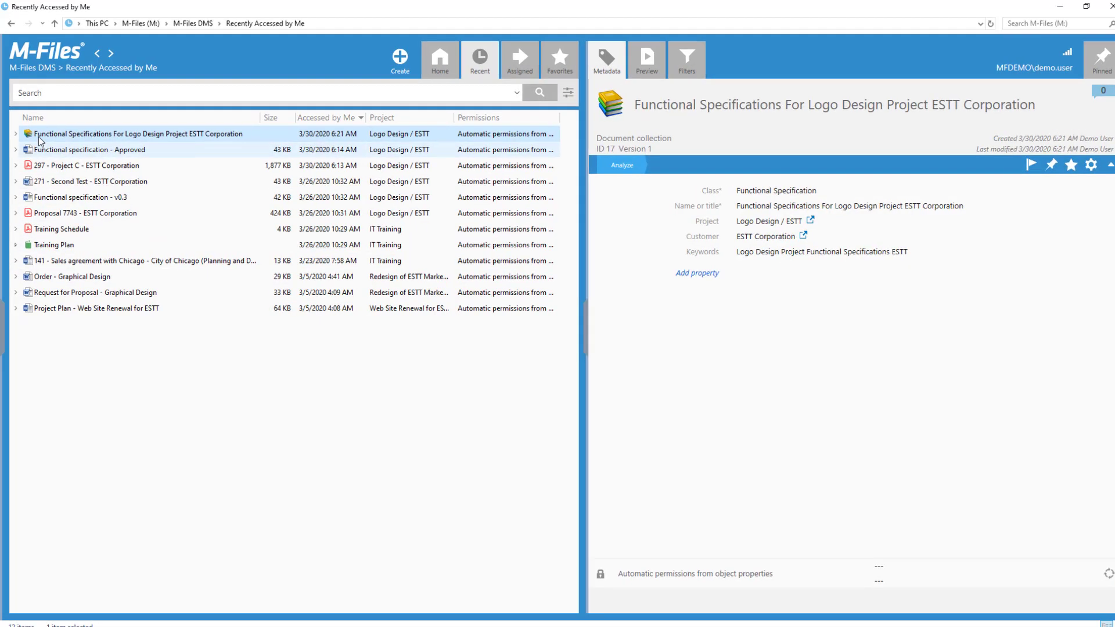
pyautogui.click(15, 132)
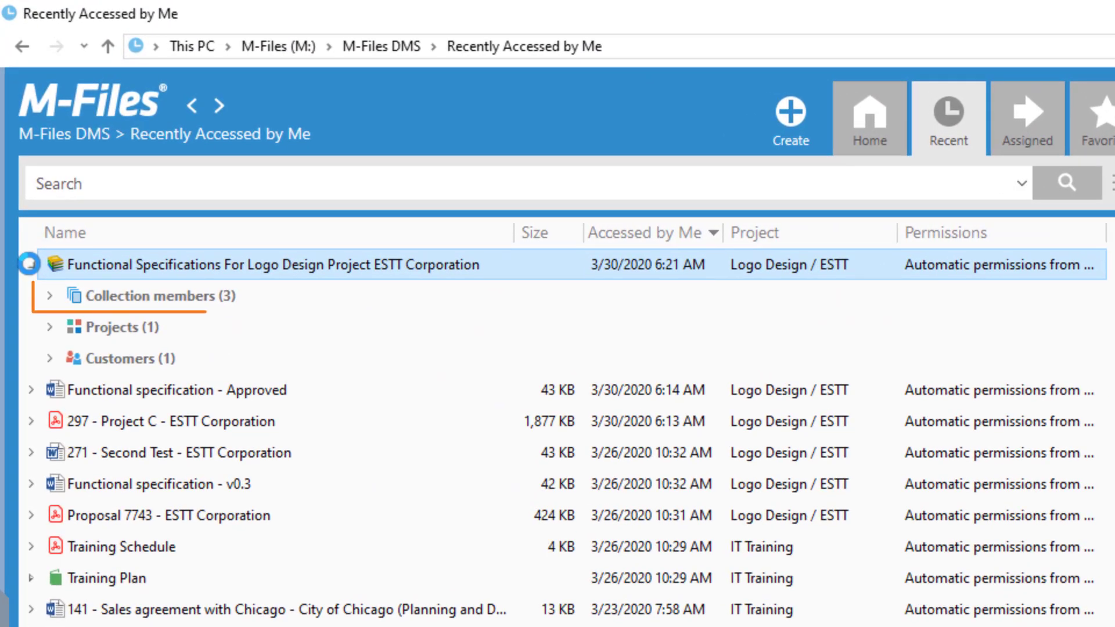
pyautogui.click(50, 296)
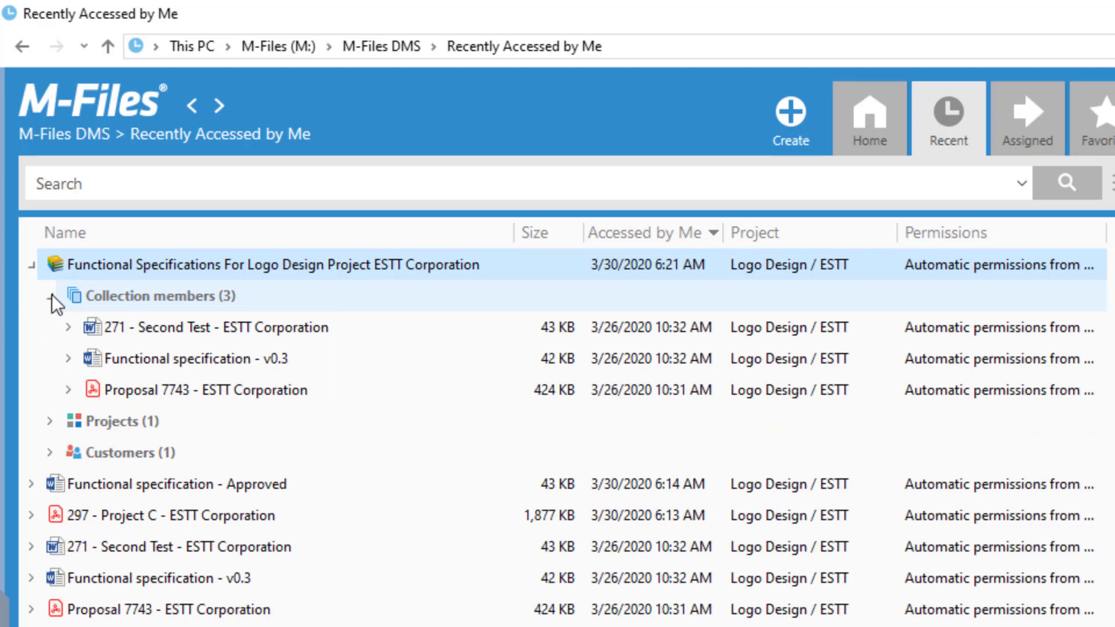
pyautogui.click(31, 265)
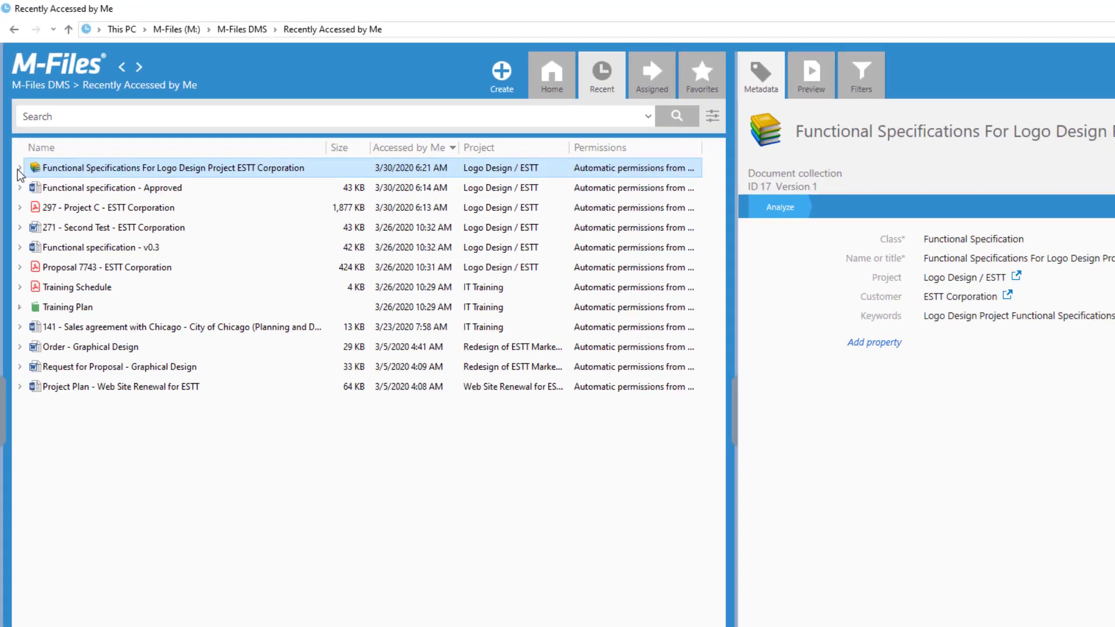
# Add 297 - Project C - ESTT Corporation as a collection member tracking its latest version.
pyautogui.rightClick(141, 135)
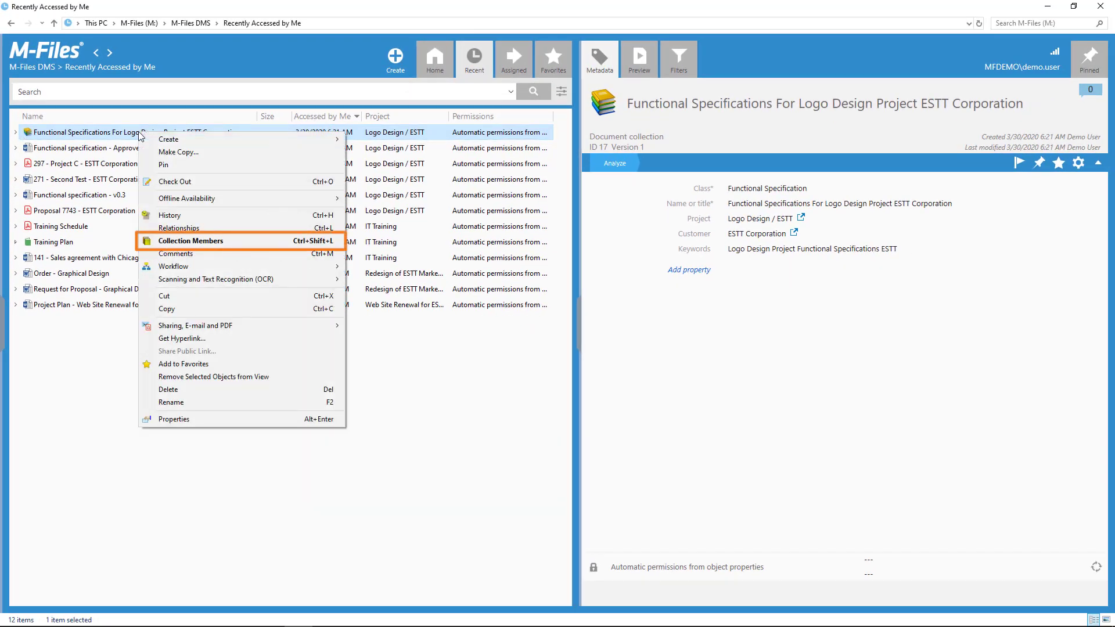
pyautogui.click(256, 244)
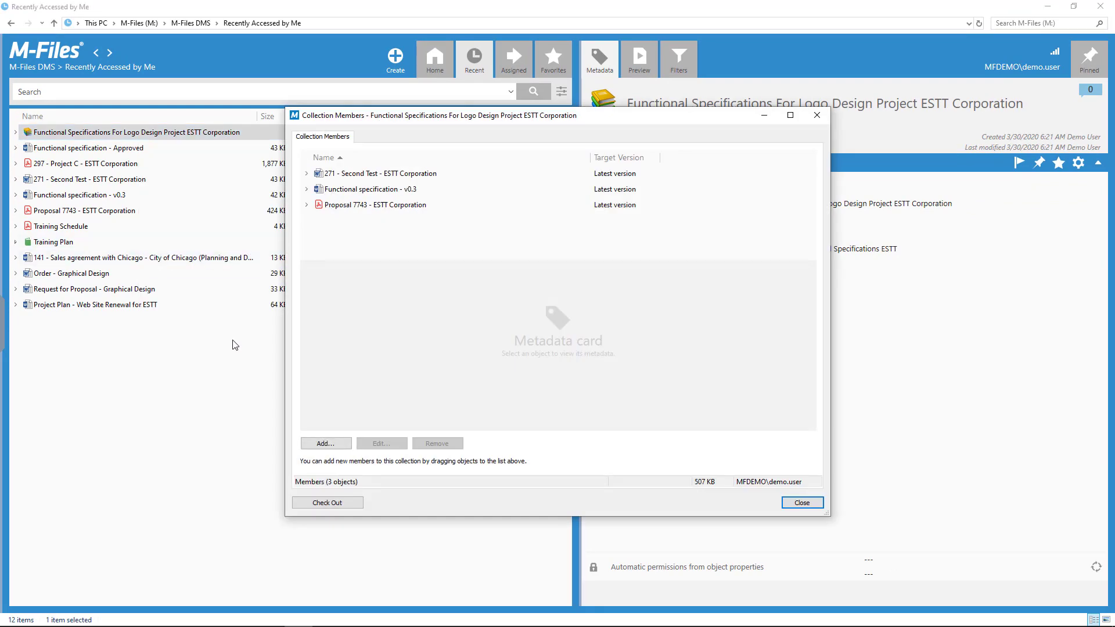
pyautogui.click(61, 166)
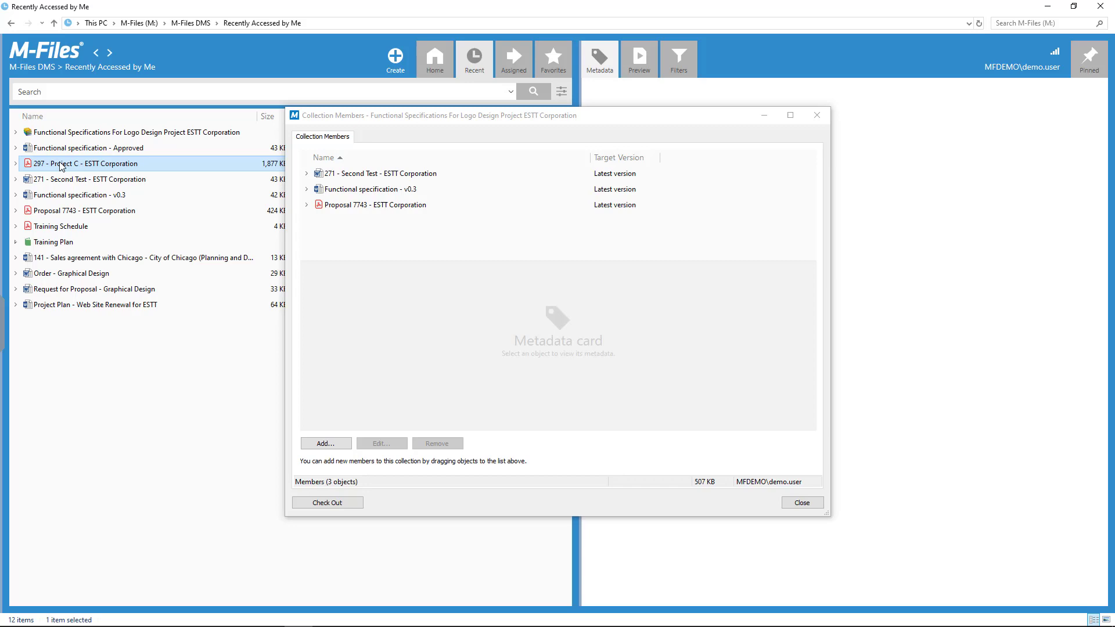
pyautogui.moveTo(54, 166); pyautogui.dragTo(472, 253)
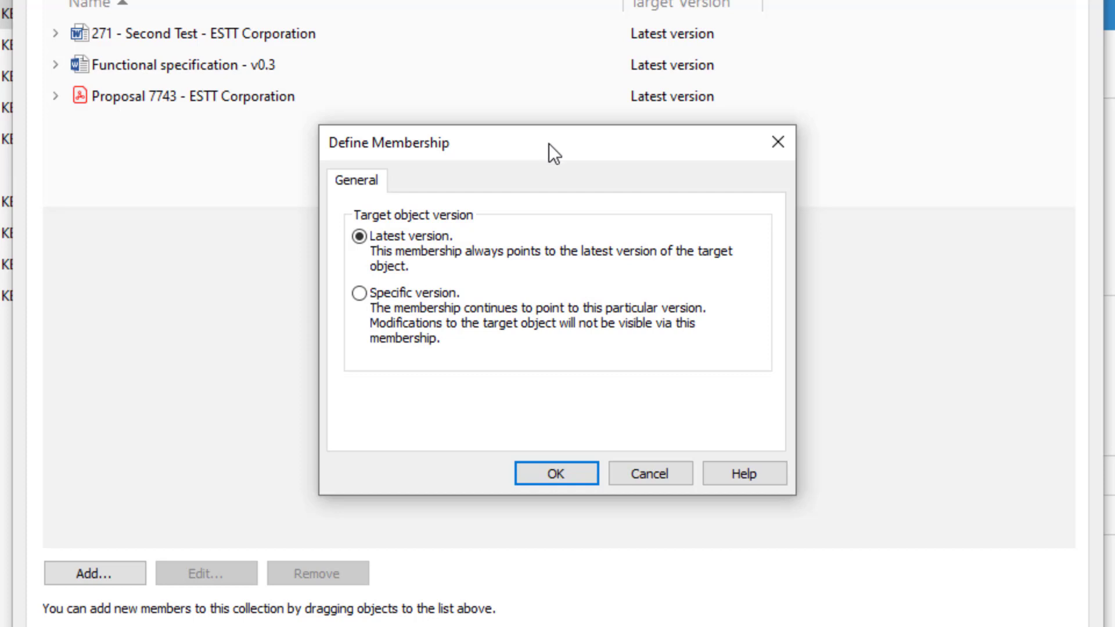
pyautogui.click(578, 473)
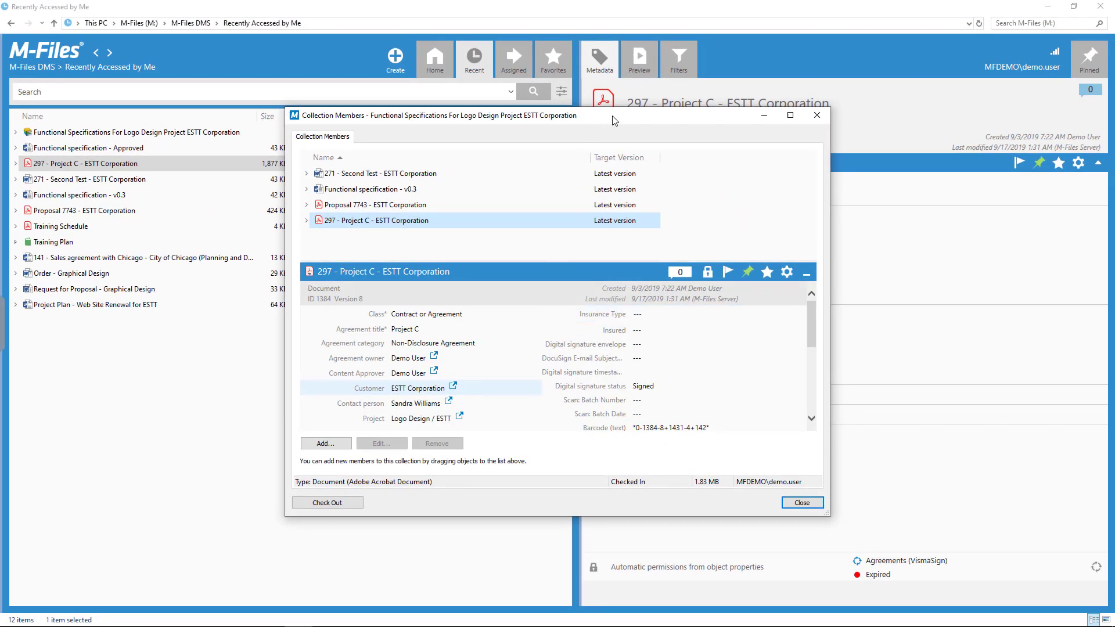
# Add Functional specification - Approved to the collection, pinned to version 3.
pyautogui.click(327, 444)
pyautogui.click(522, 305)
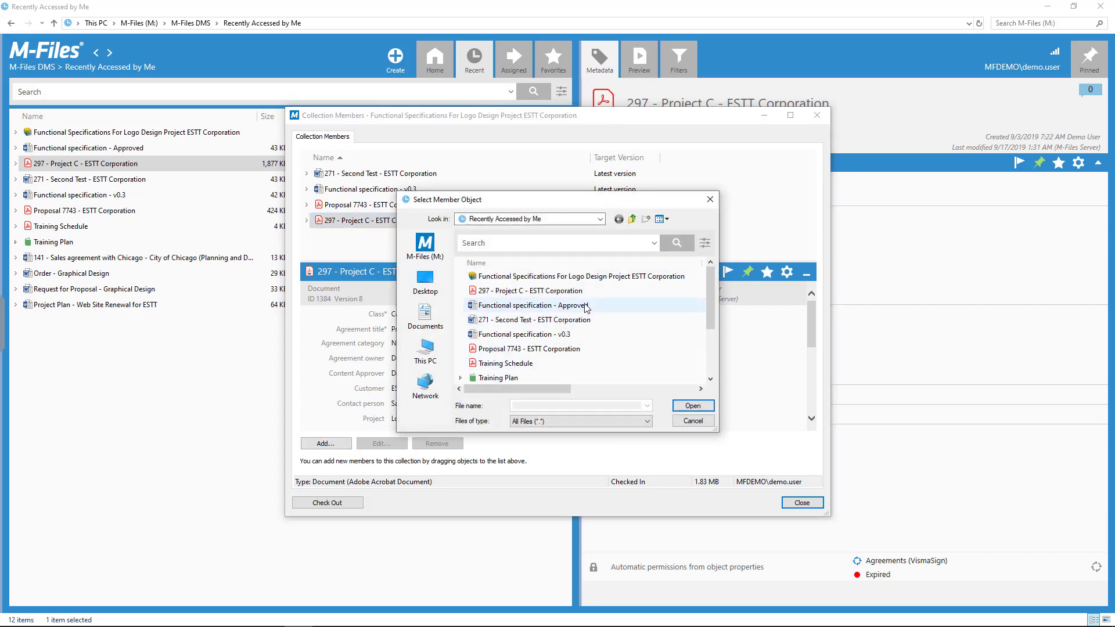
pyautogui.click(691, 407)
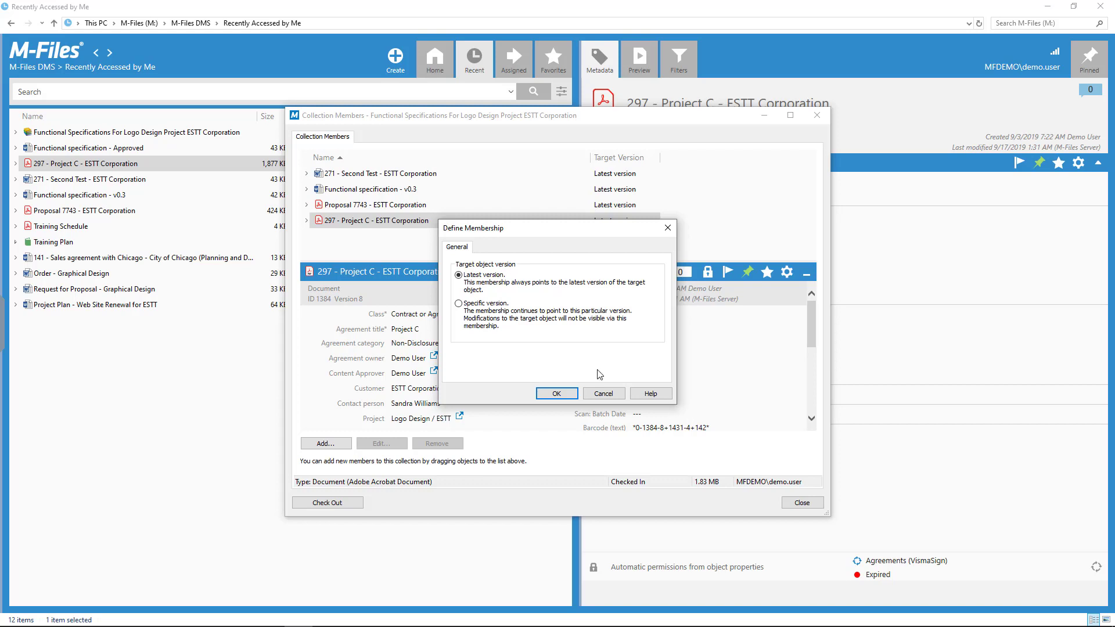
pyautogui.click(555, 394)
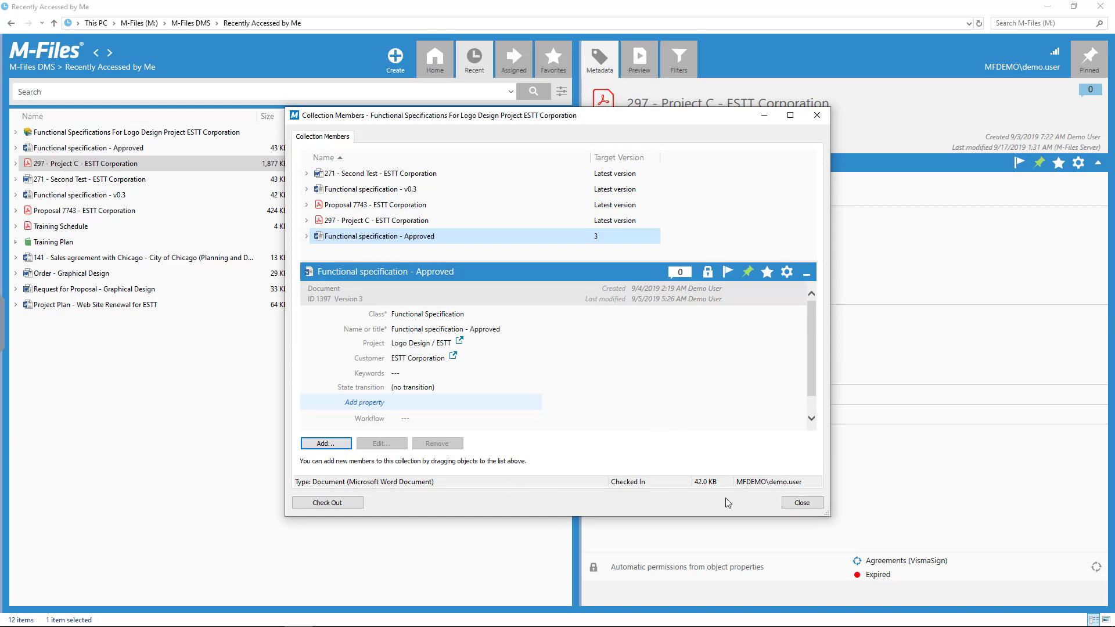
# Close the members window and expand the collection to list its five members.
pyautogui.click(802, 502)
pyautogui.click(15, 133)
pyautogui.click(25, 148)
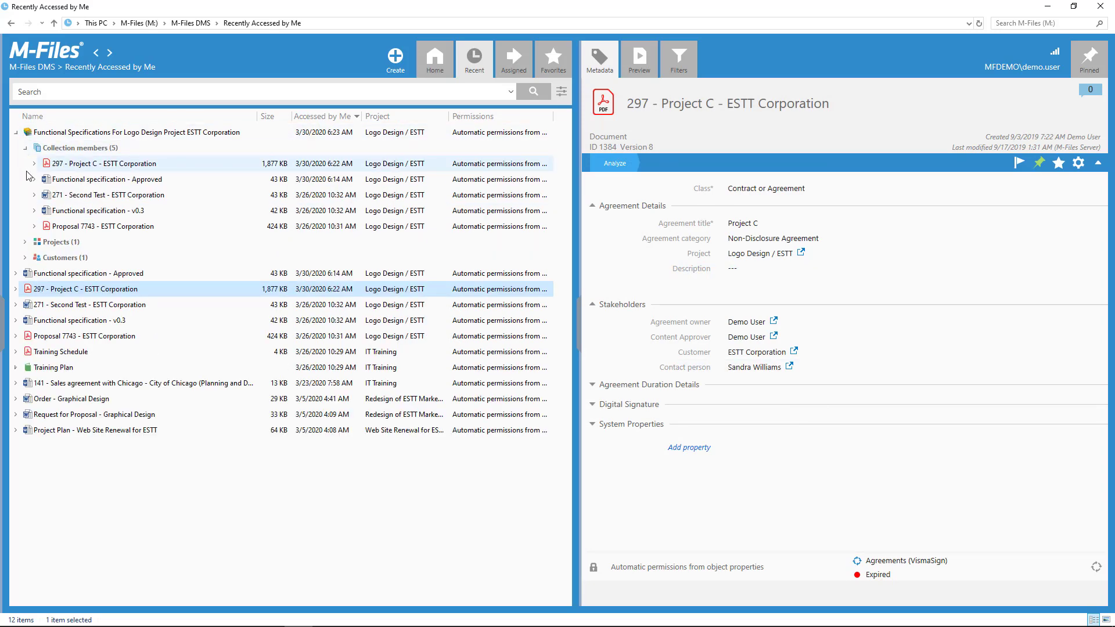
# Remove Proposal 7743 from the collection's members and check the collection in as version 4.
pyautogui.click(24, 149)
pyautogui.click(16, 133)
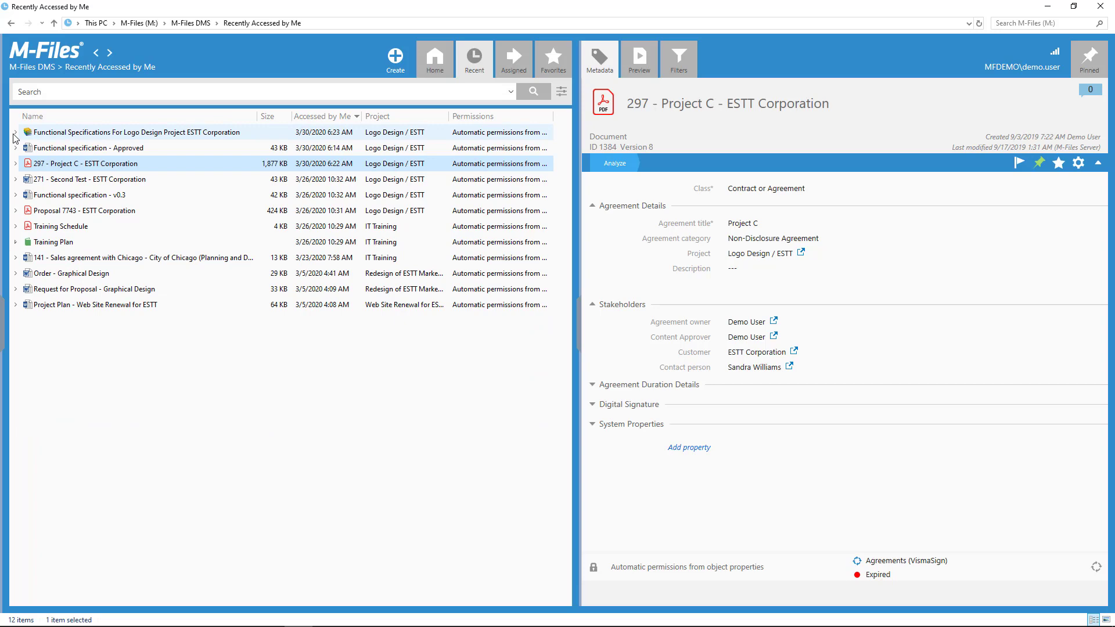
pyautogui.rightClick(127, 133)
pyautogui.click(244, 241)
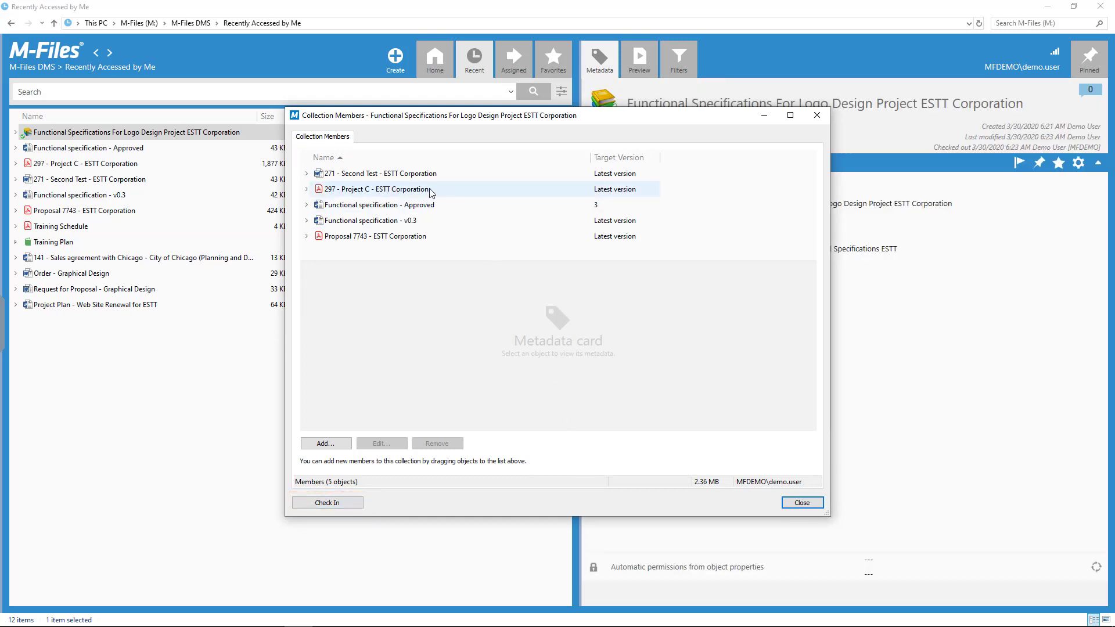
pyautogui.click(417, 239)
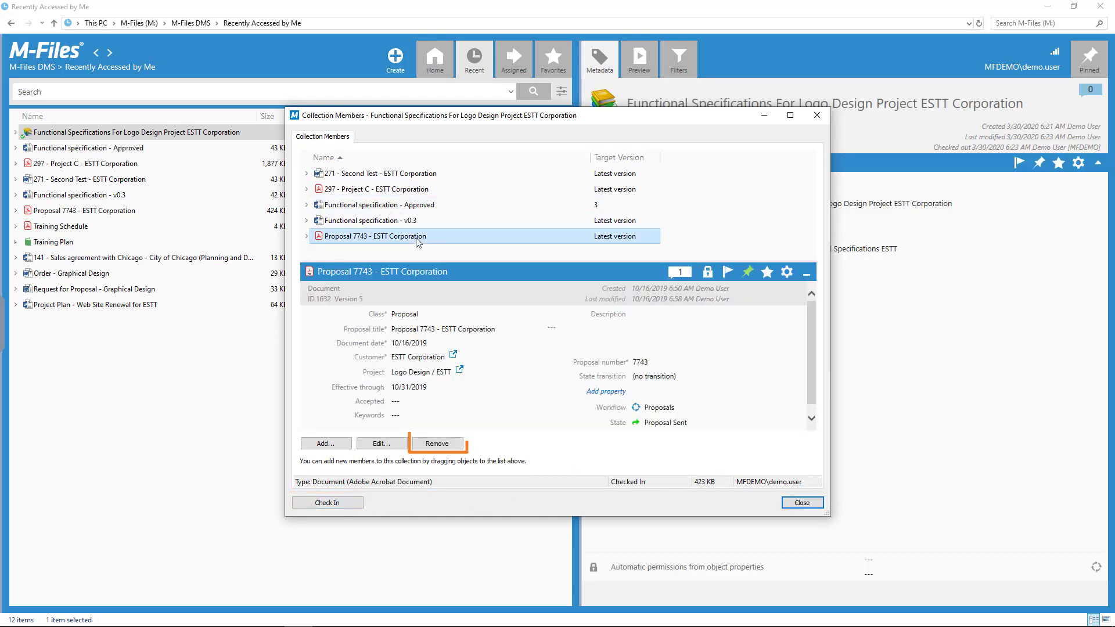
pyautogui.click(448, 445)
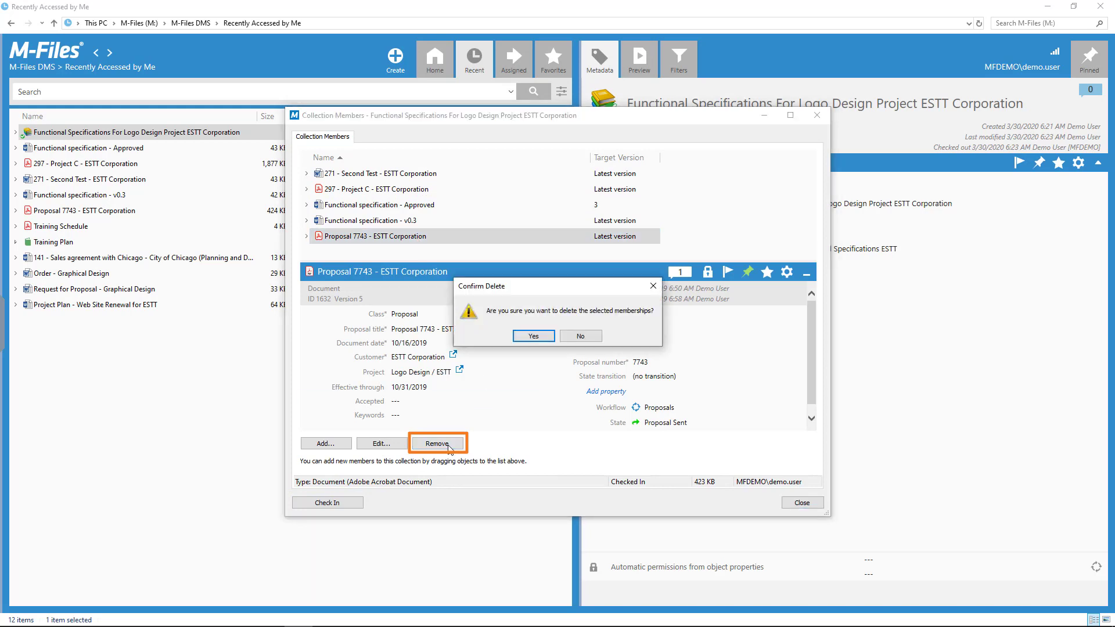
pyautogui.click(546, 337)
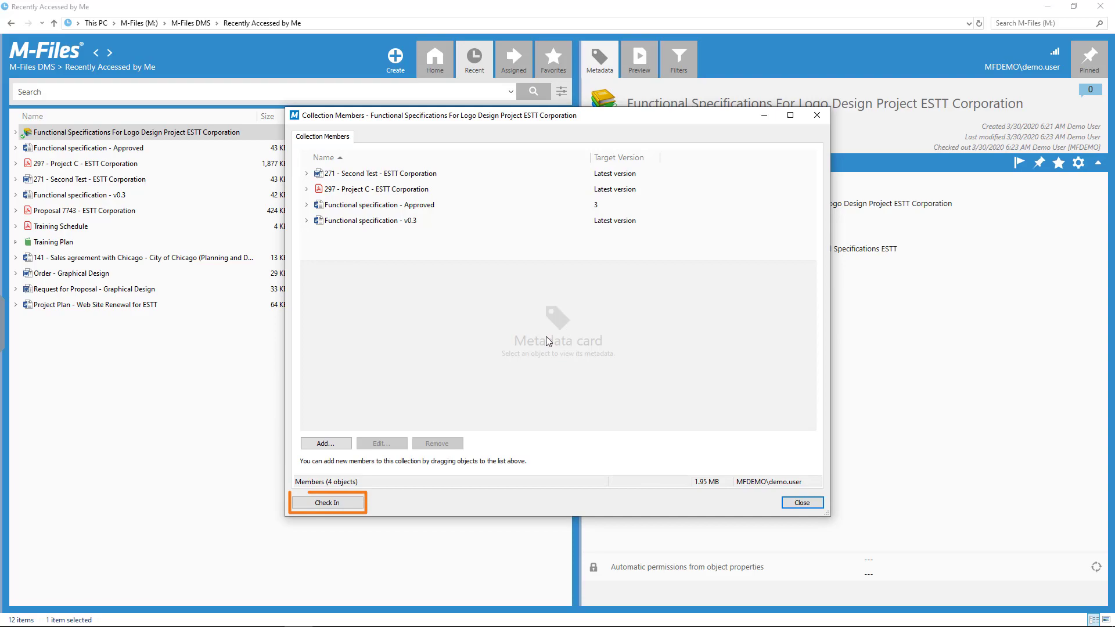
pyautogui.click(356, 505)
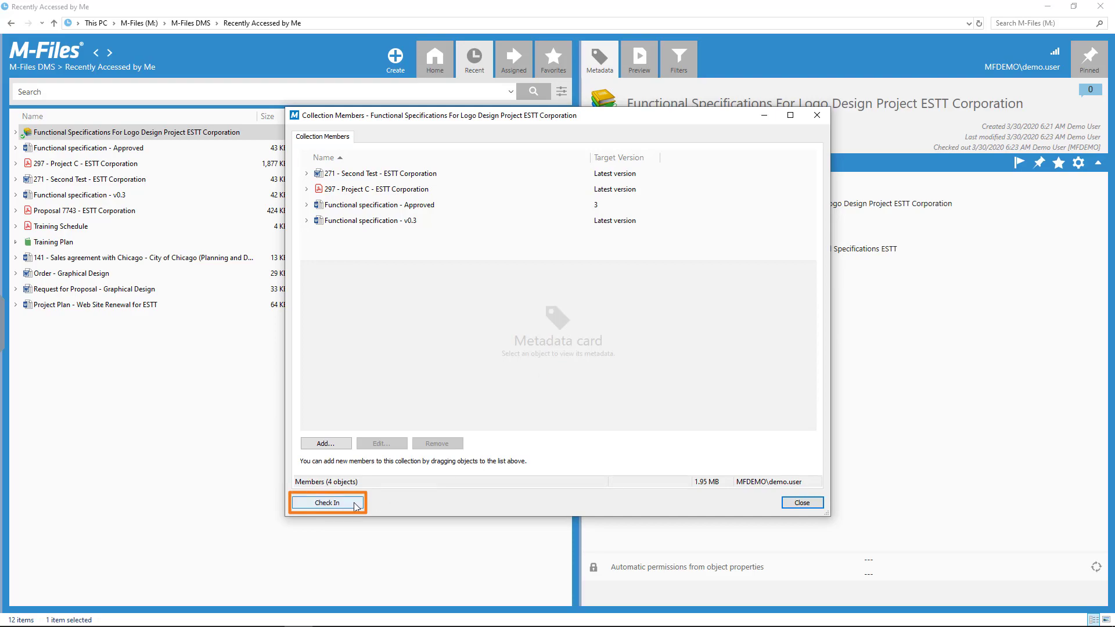
# Close the members window and open the Functional Specifications collection's properties.
pyautogui.click(803, 503)
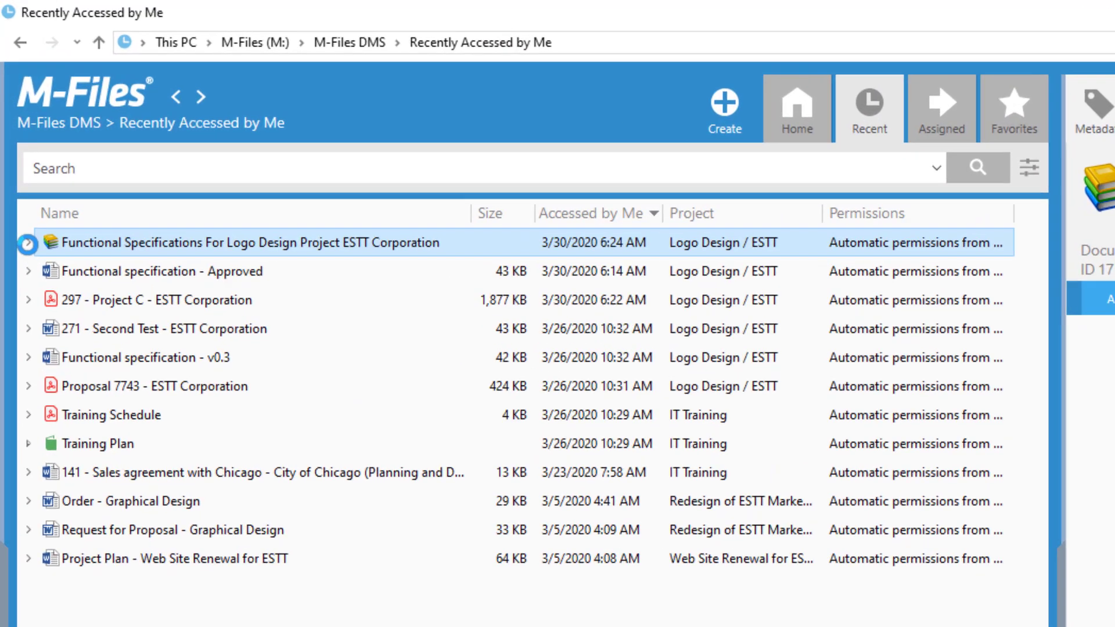
pyautogui.click(20, 169)
pyautogui.click(32, 190)
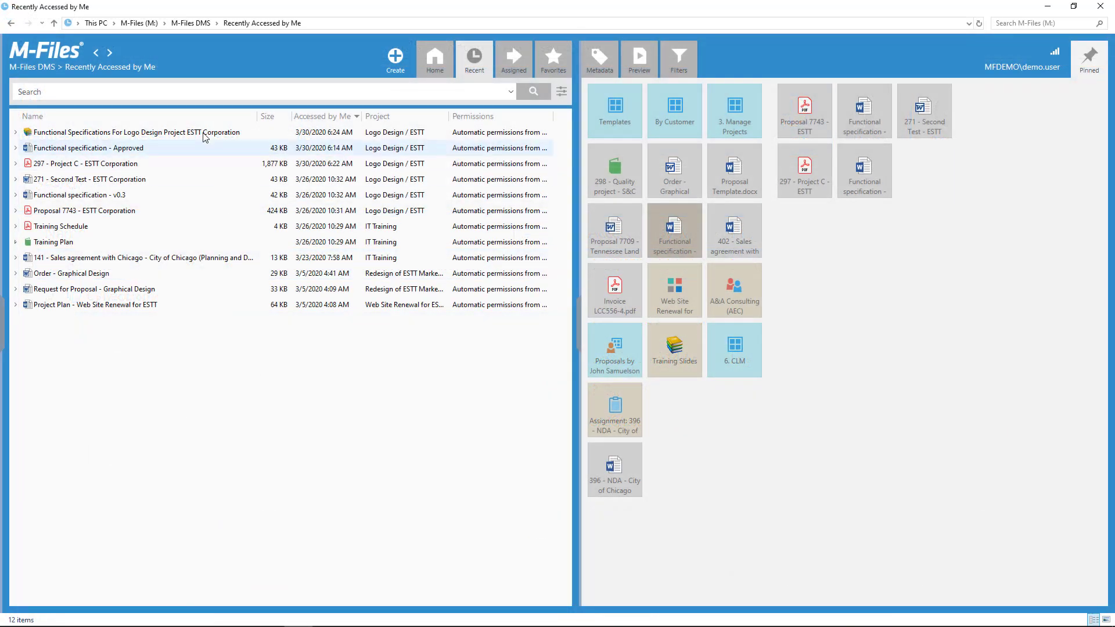
pyautogui.click(205, 137)
pyautogui.rightClick(205, 137)
pyautogui.click(325, 423)
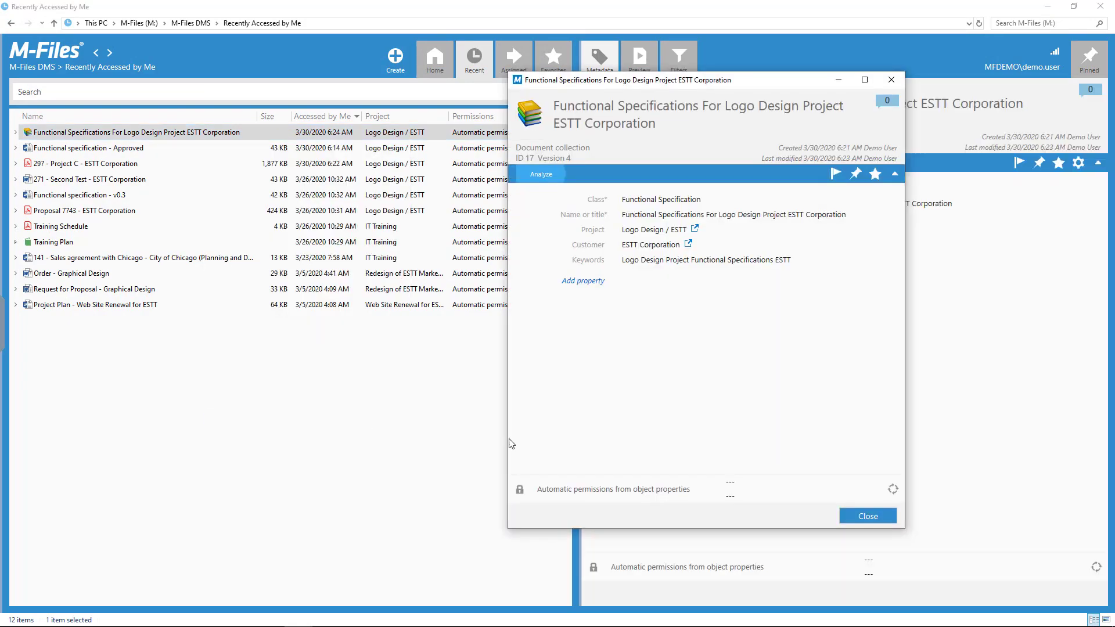
# Replace the Logo Design project permissions with the 'Only for me' access list and save.
pyautogui.click(645, 491)
pyautogui.click(785, 218)
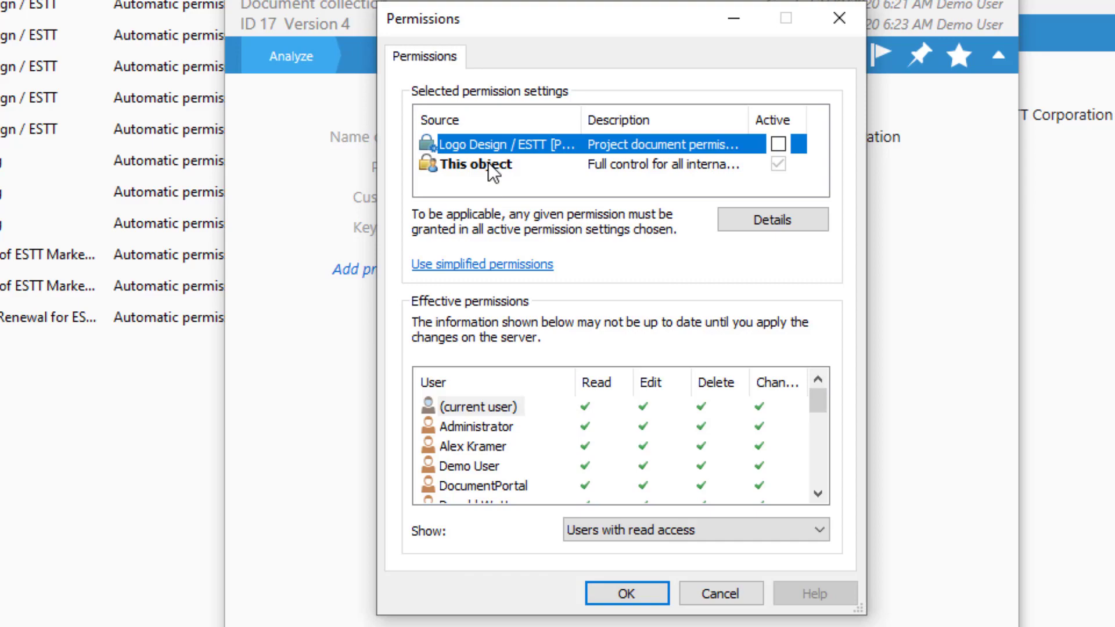
pyautogui.click(491, 166)
pyautogui.click(795, 225)
pyautogui.click(836, 148)
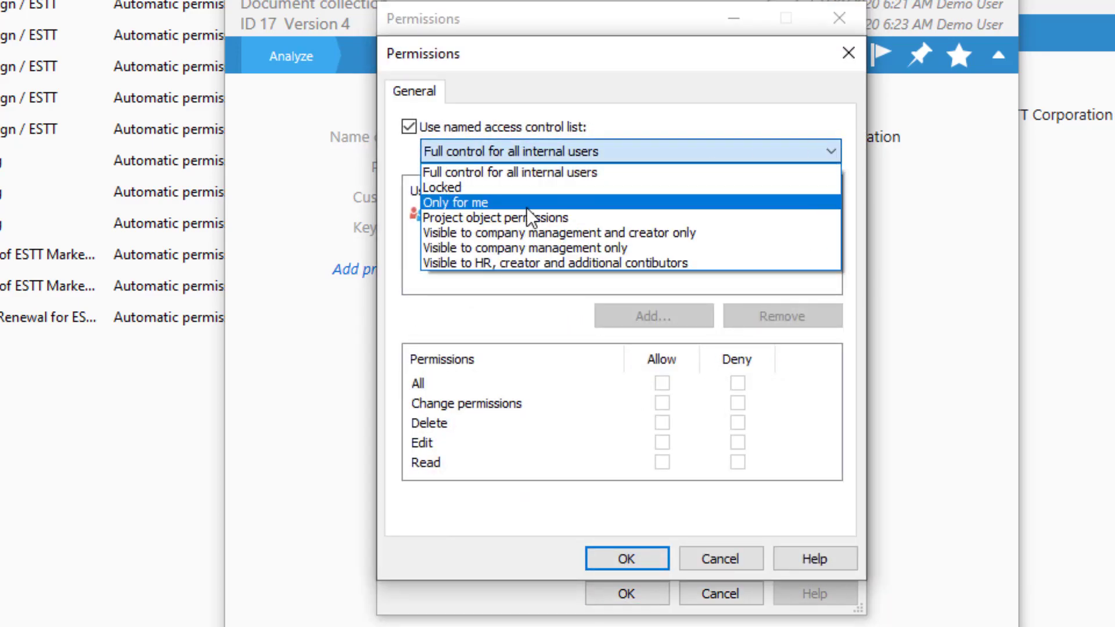
pyautogui.click(527, 208)
pyautogui.click(628, 559)
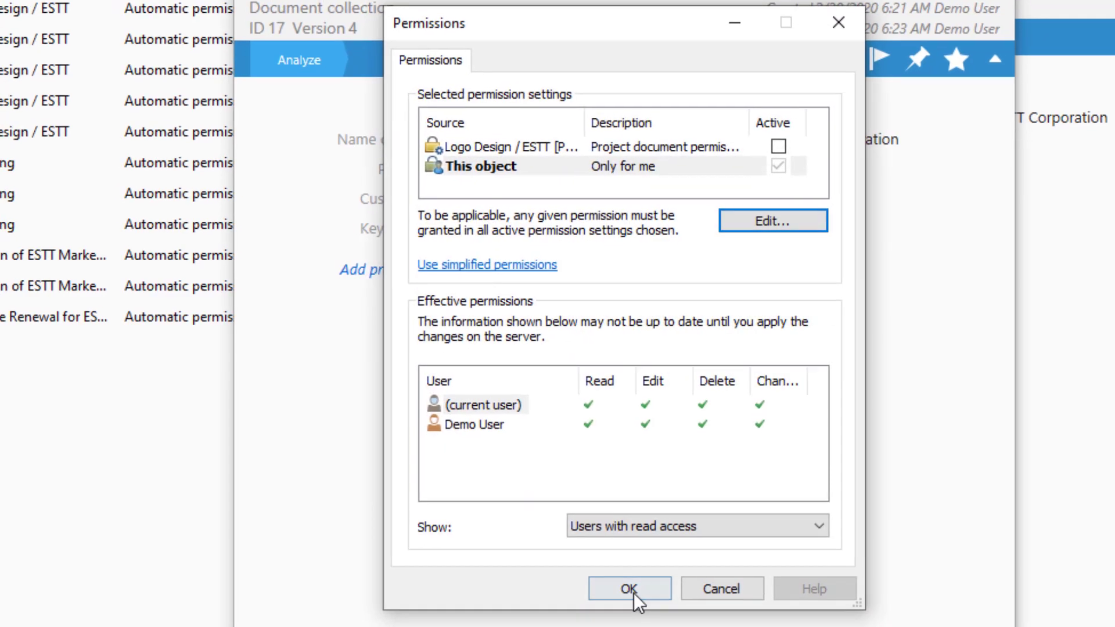
pyautogui.click(632, 593)
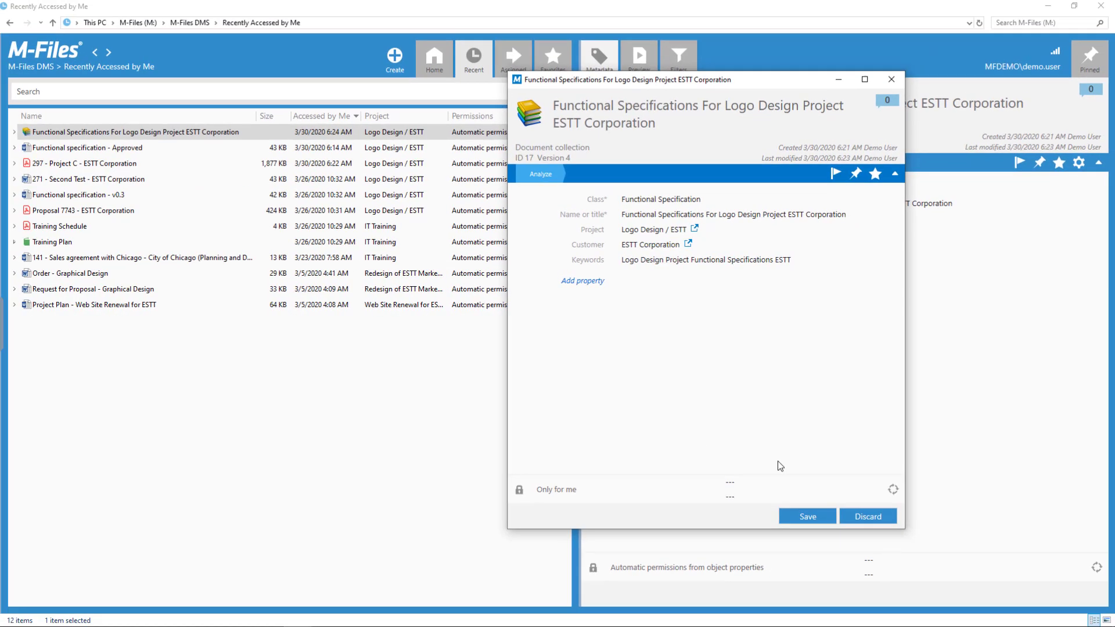
pyautogui.click(814, 607)
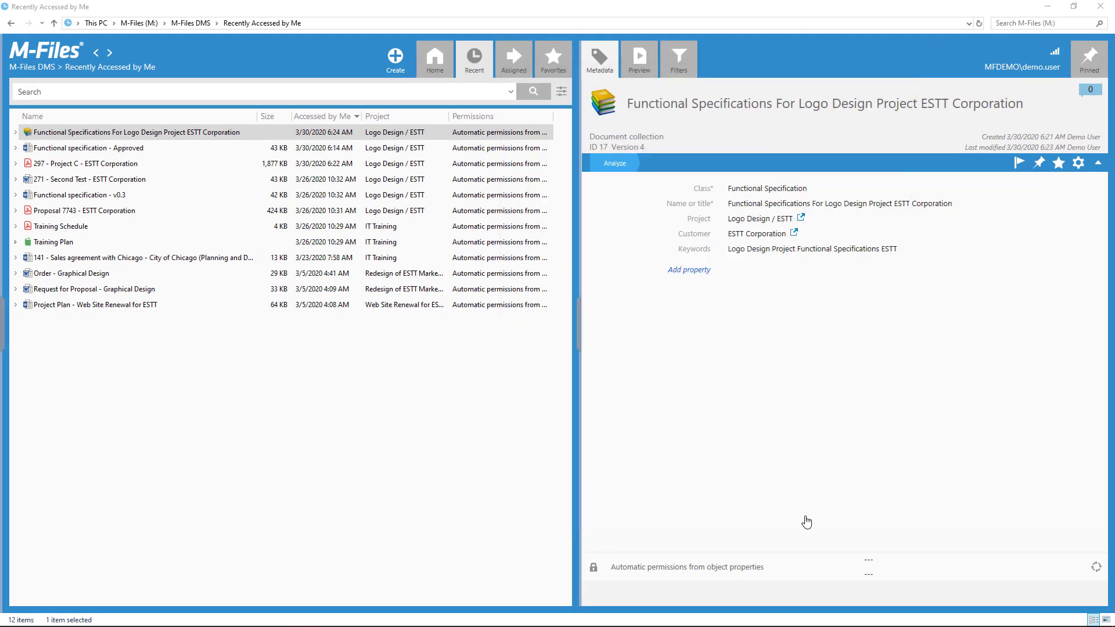
# Expand the collection and its Collection members (4) node to show the four member documents.
pyautogui.click(16, 133)
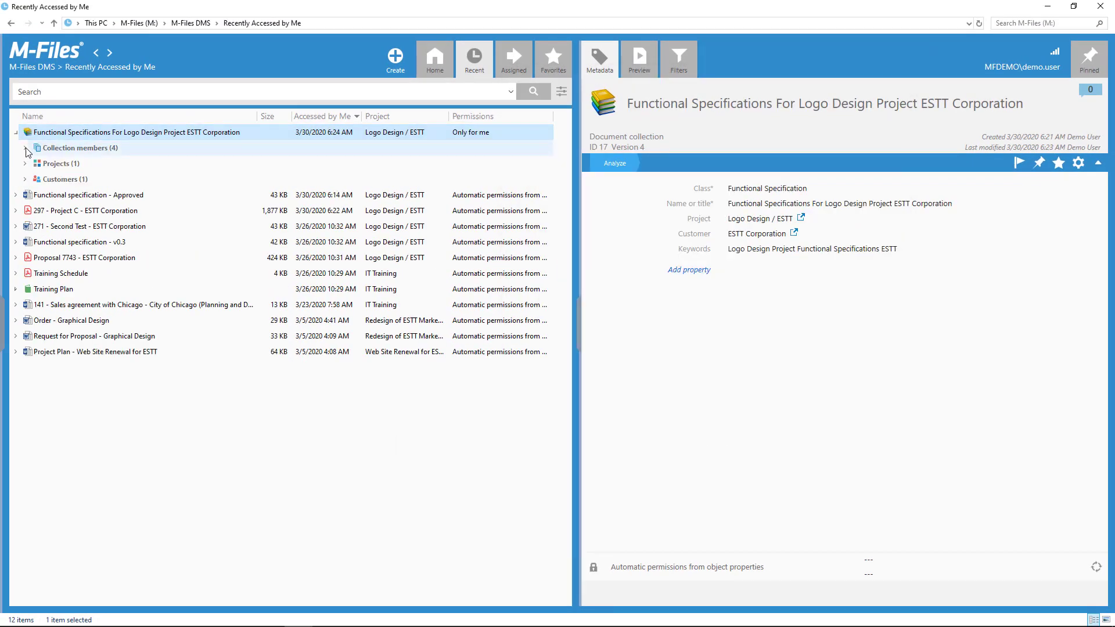
pyautogui.click(25, 149)
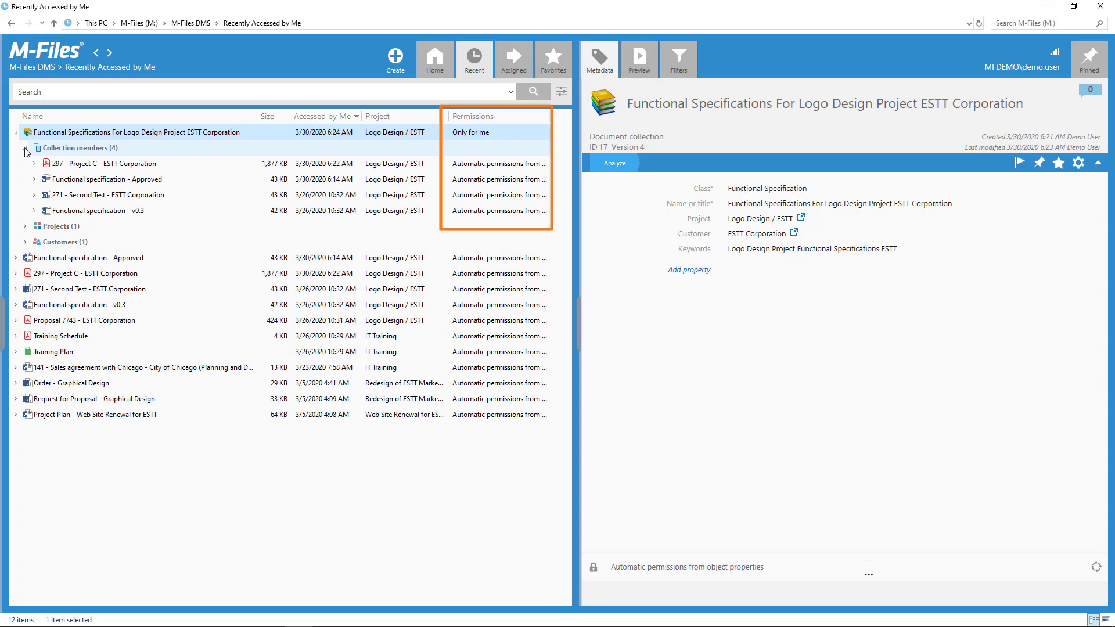